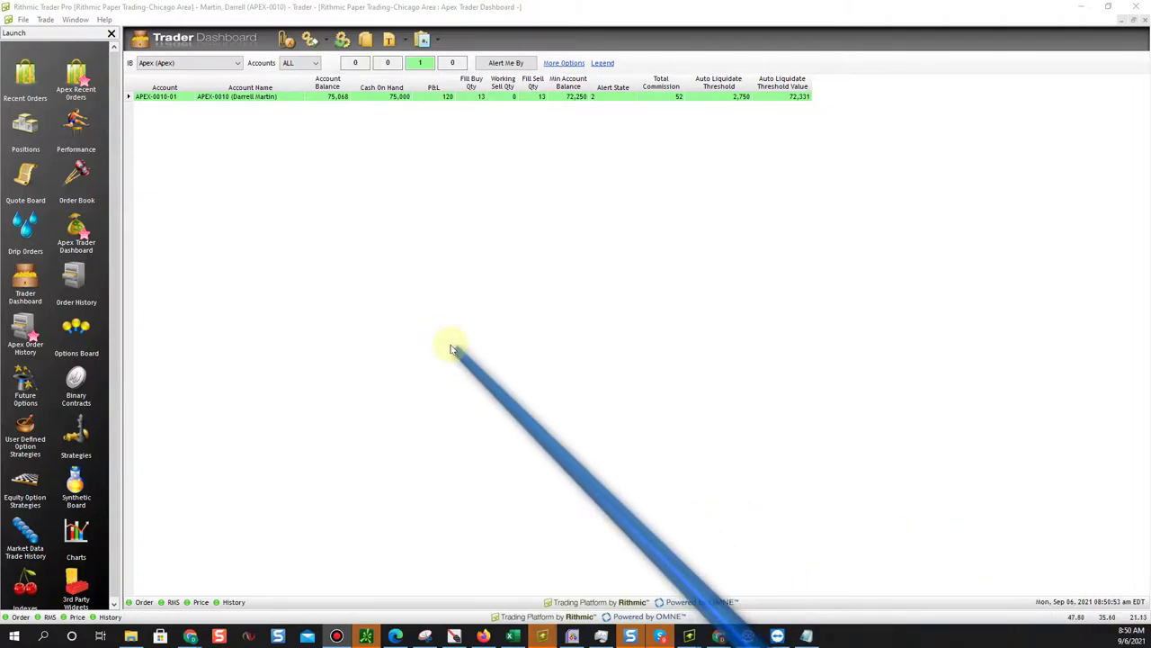
Open a new Order Book and load the front-month NQ E-Mini Nasdaq-100 future from the CME exchange.
left_click(79, 189)
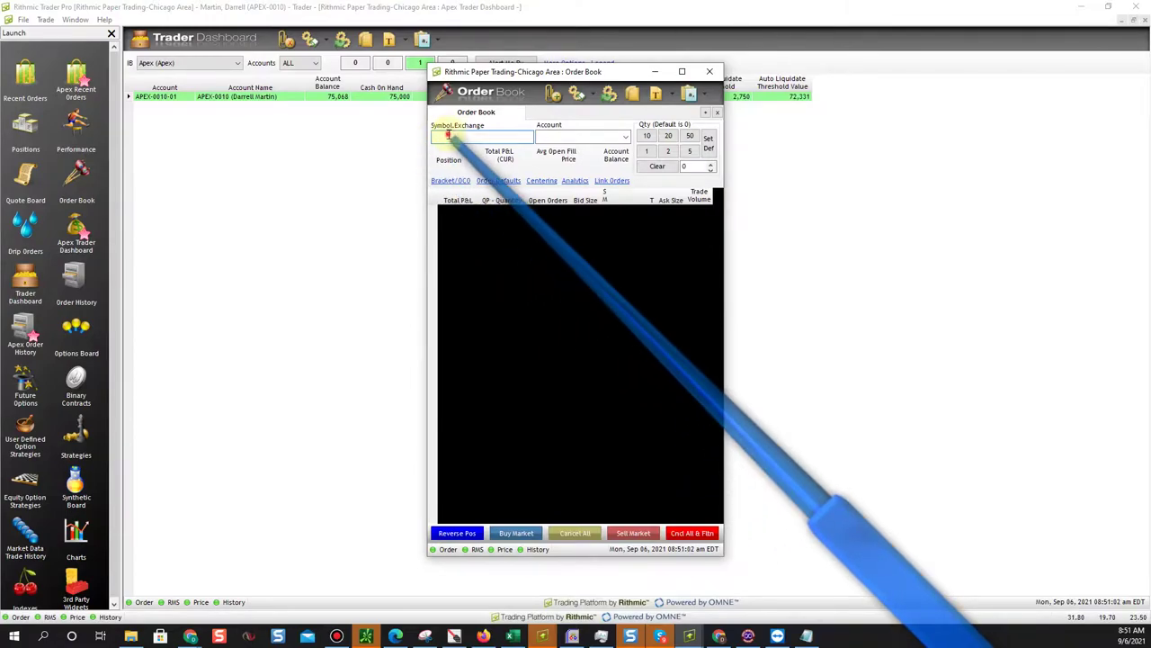
left_click(448, 136)
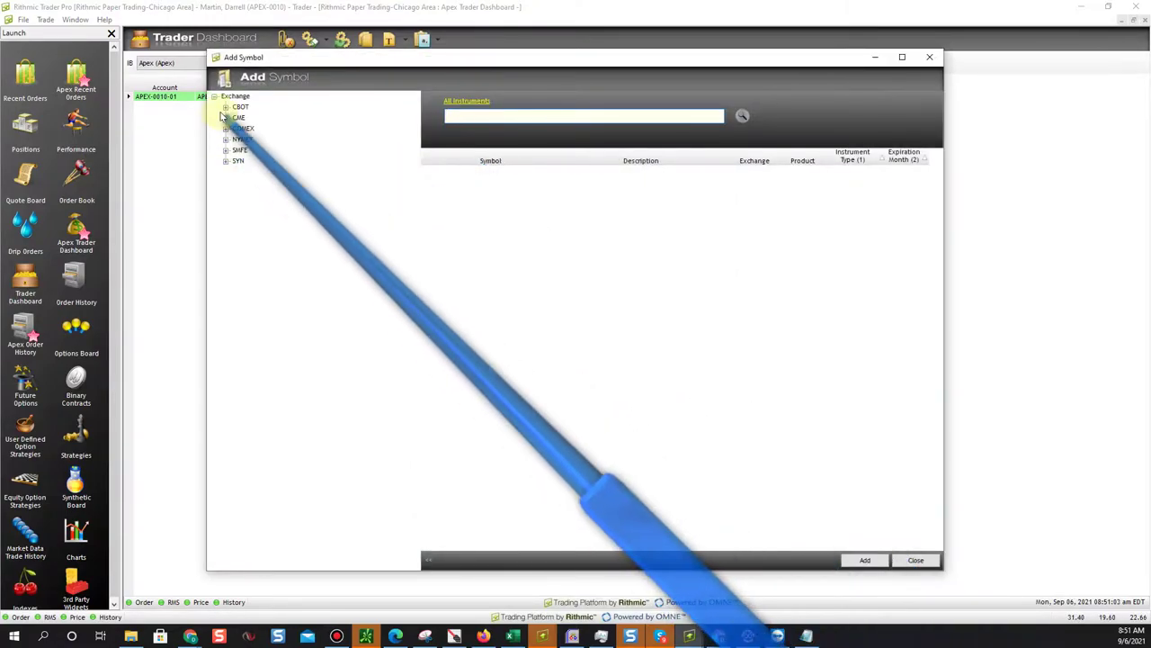
left_click(226, 118)
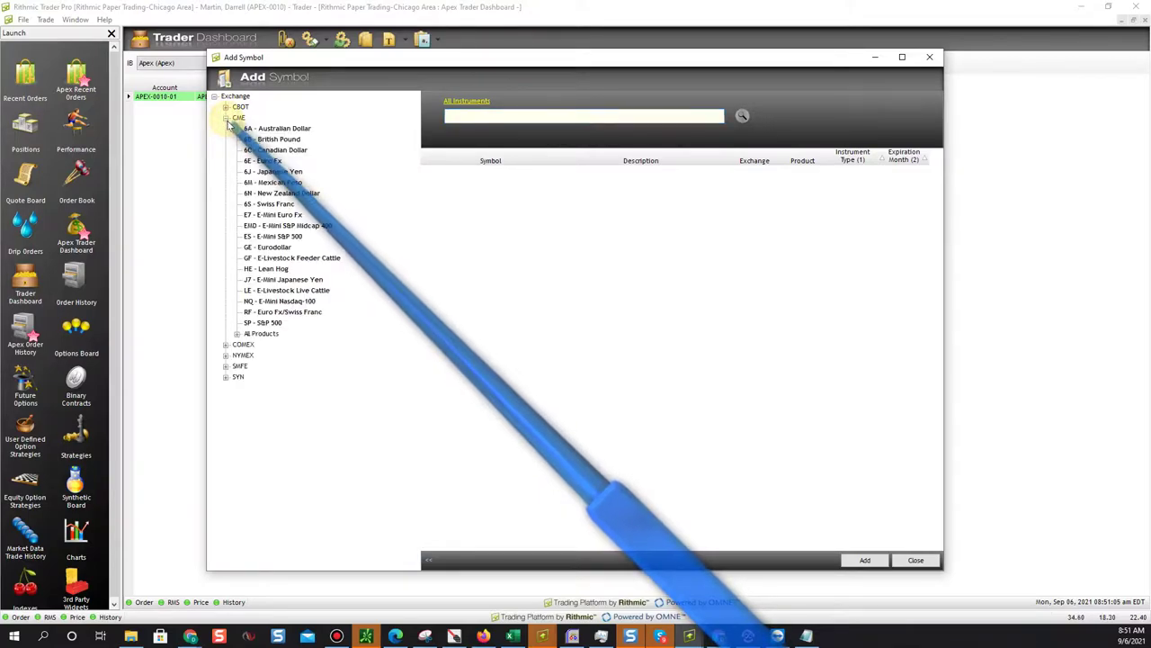
left_click(282, 300)
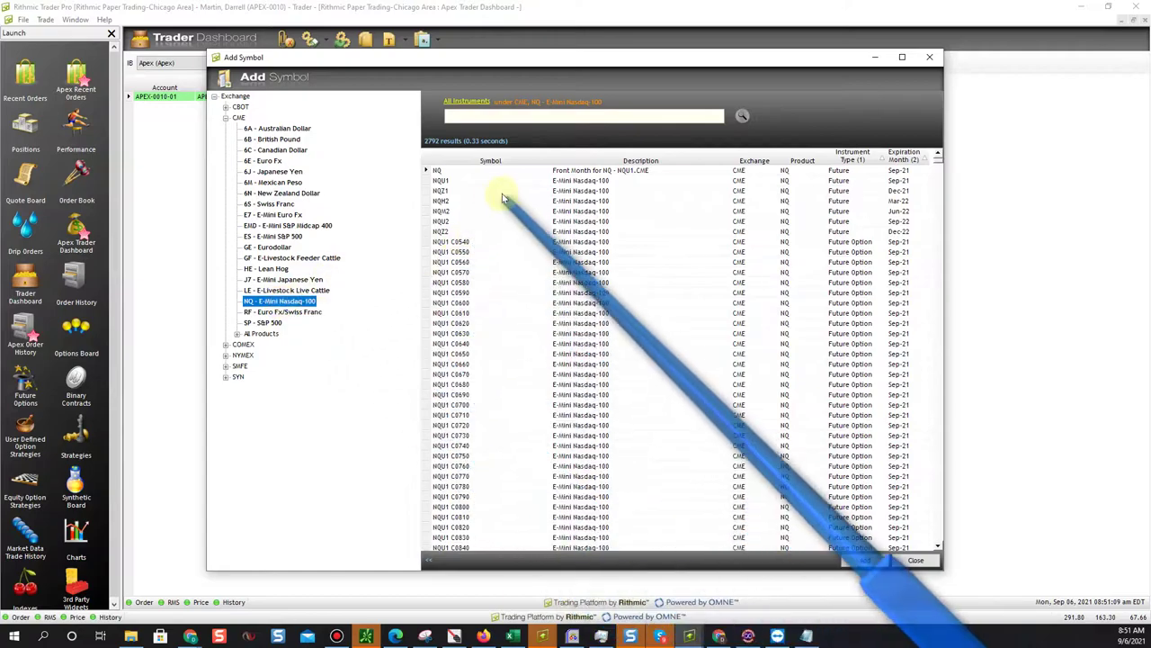
left_click(518, 170)
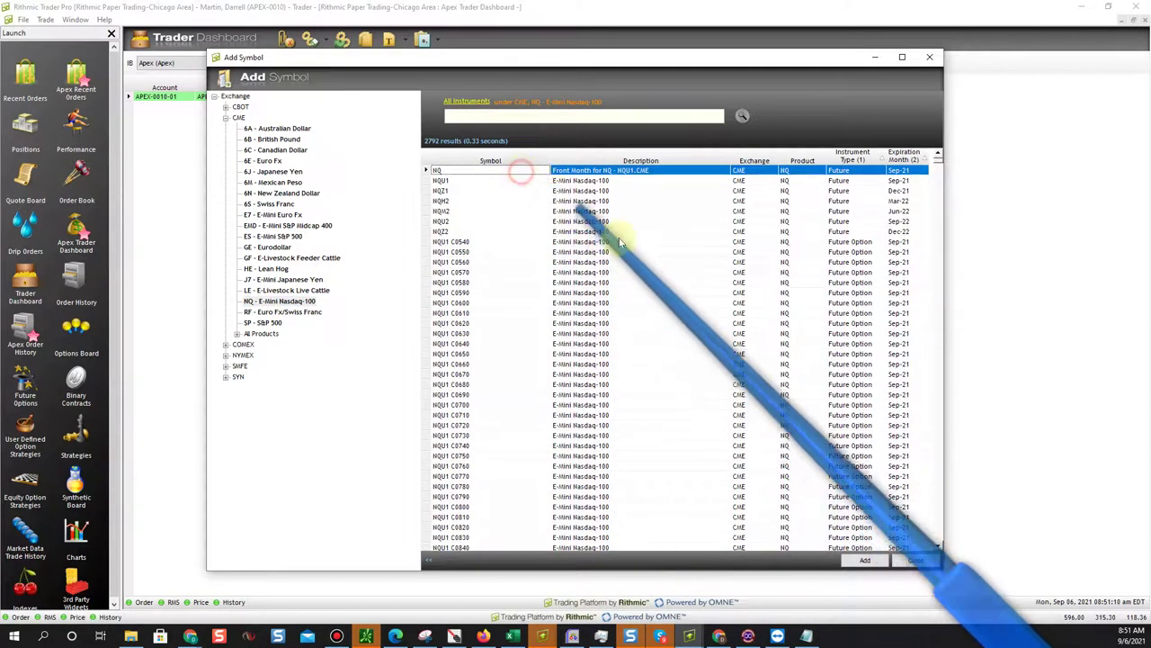
left_click(903, 563)
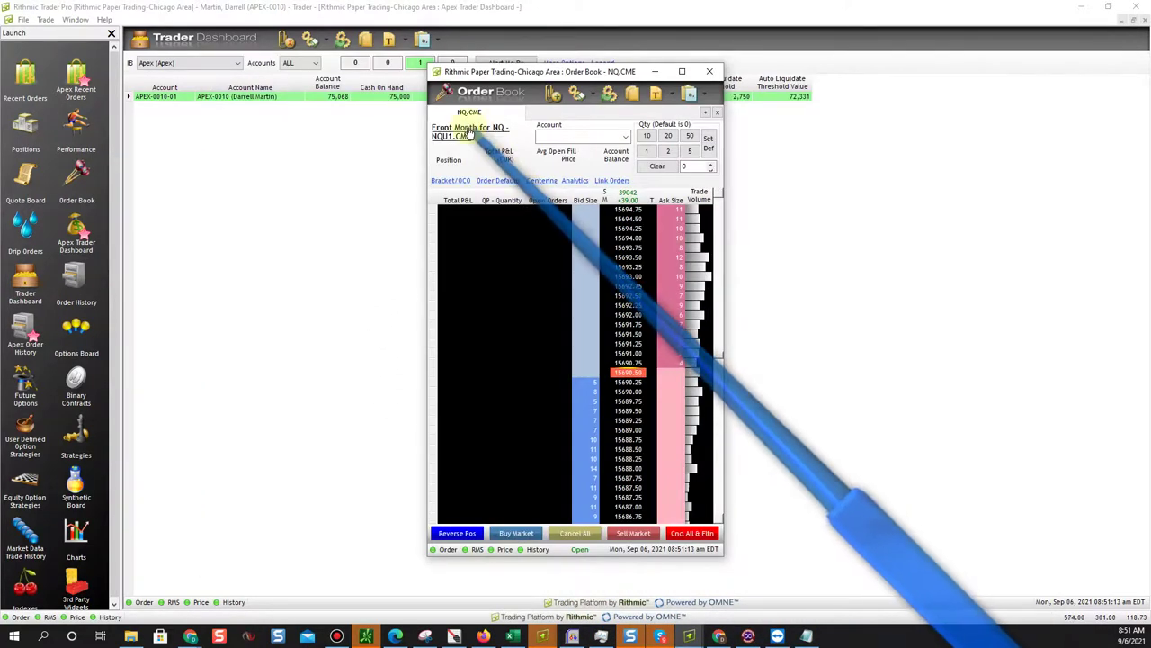
Assign the available Apex account to the order book and make 1 the default order quantity.
left_click(624, 136)
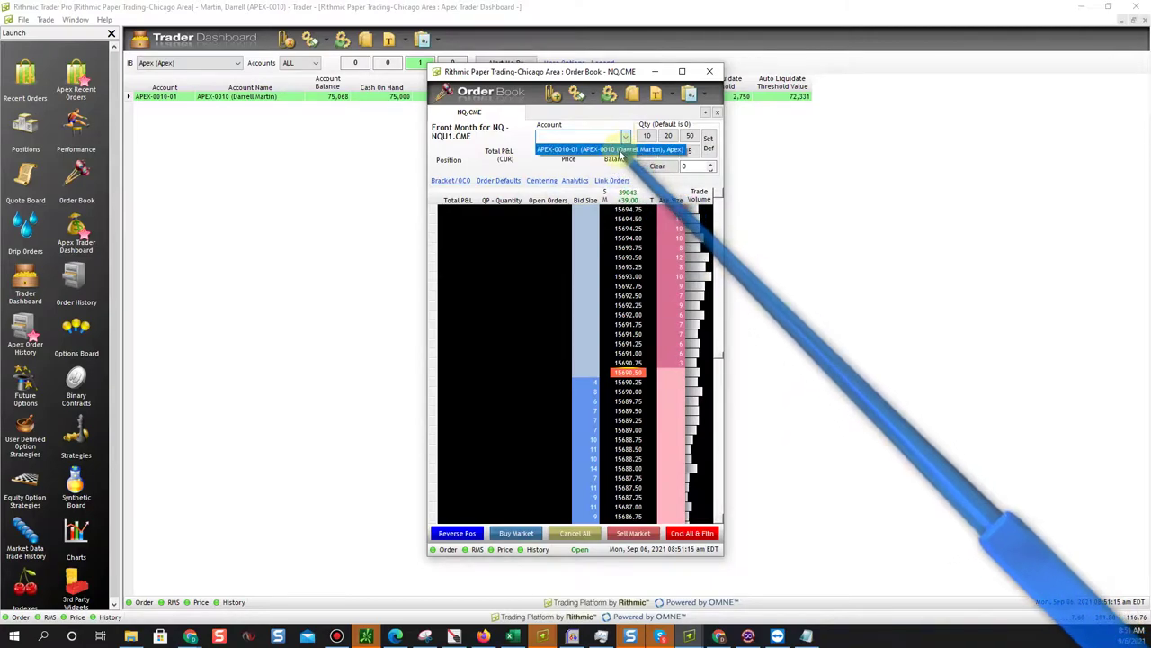
left_click(620, 151)
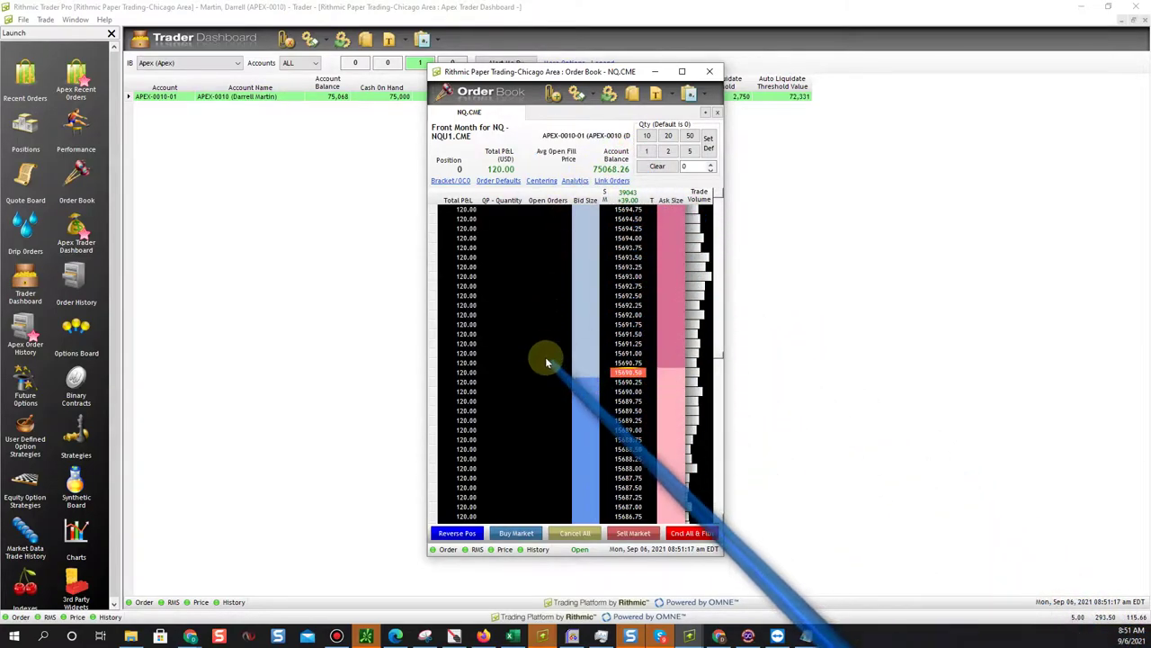
left_click(647, 153)
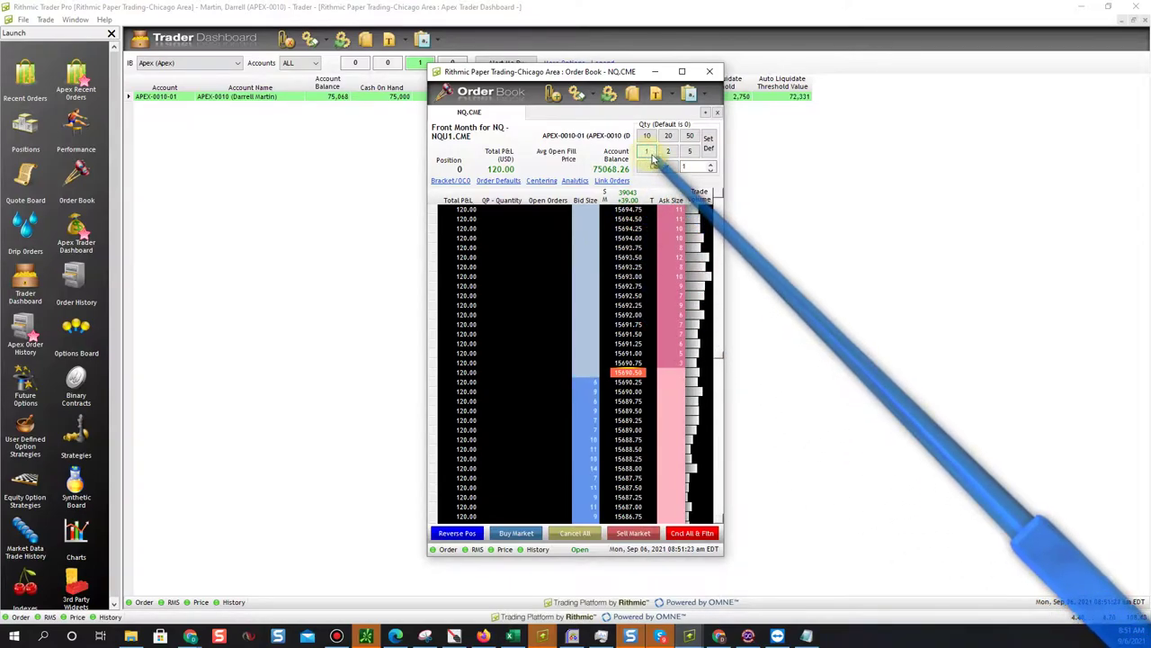
left_click(709, 146)
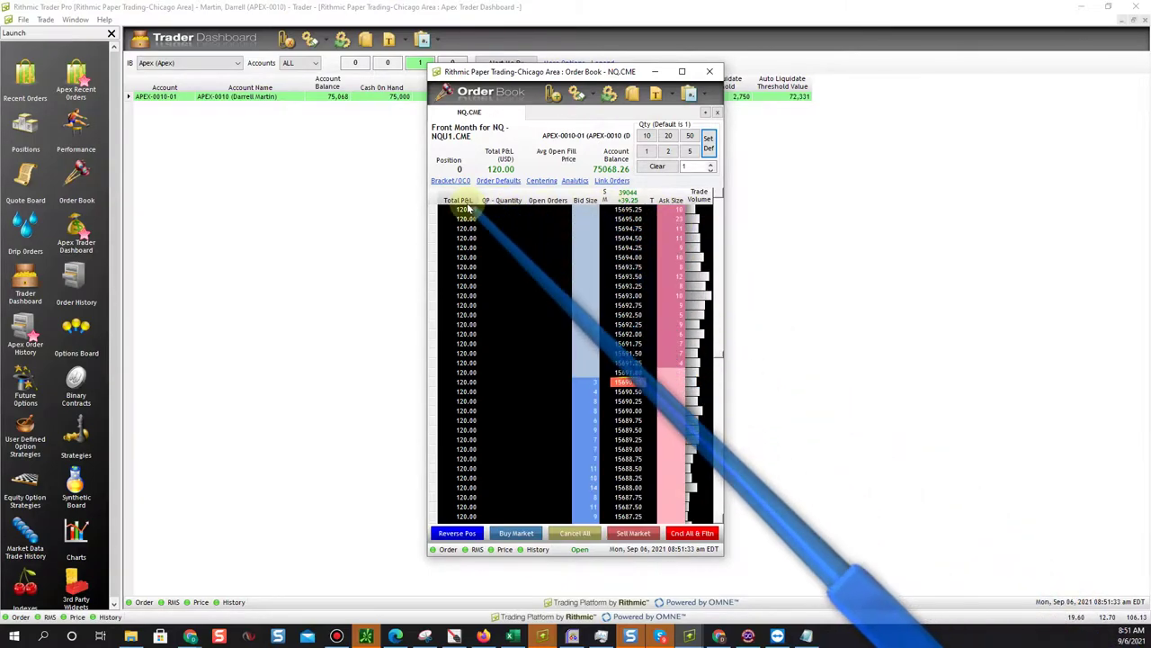
Review which columns are enabled in the order book's column settings and accept the current selection.
right_click(605, 202)
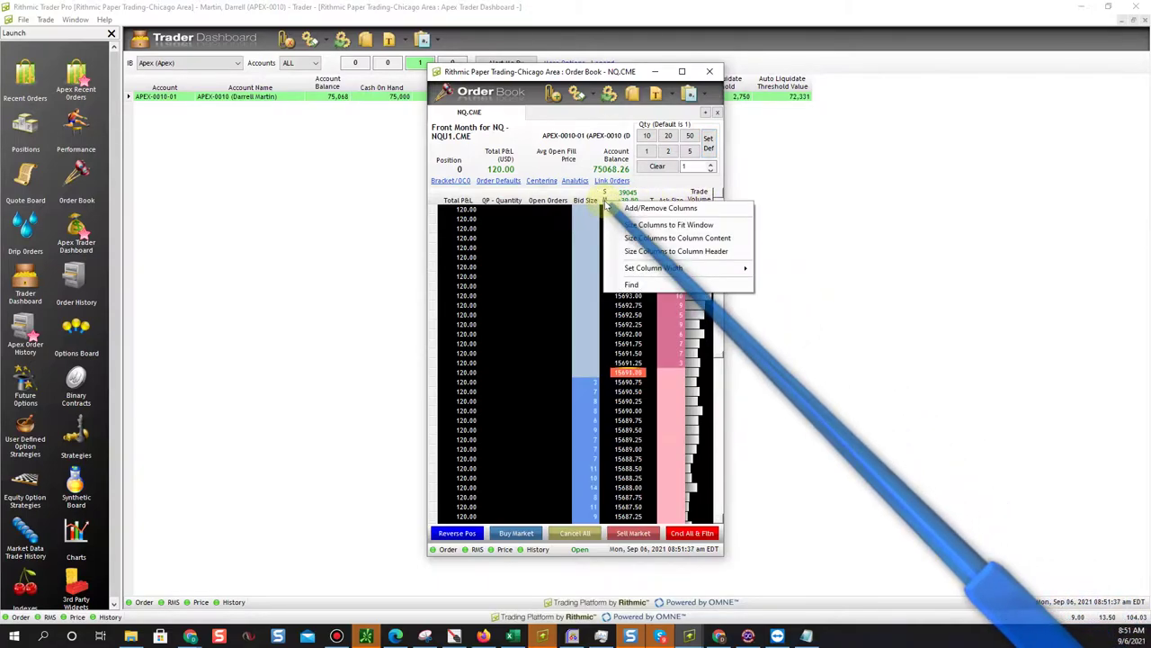
left_click(644, 208)
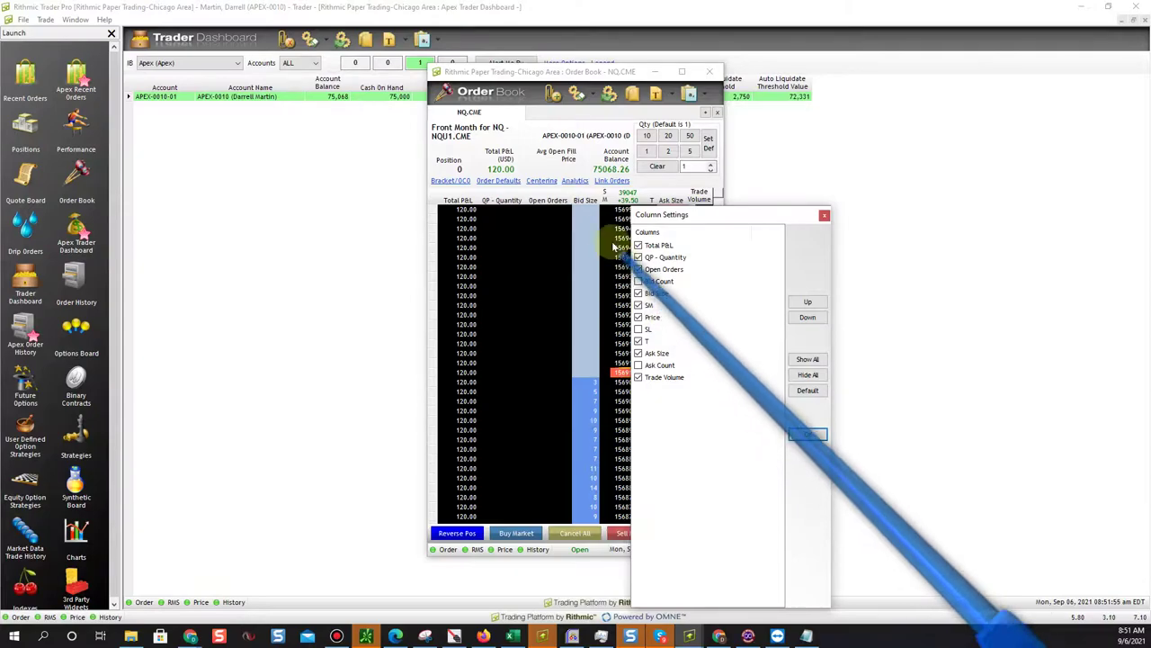
left_click(803, 434)
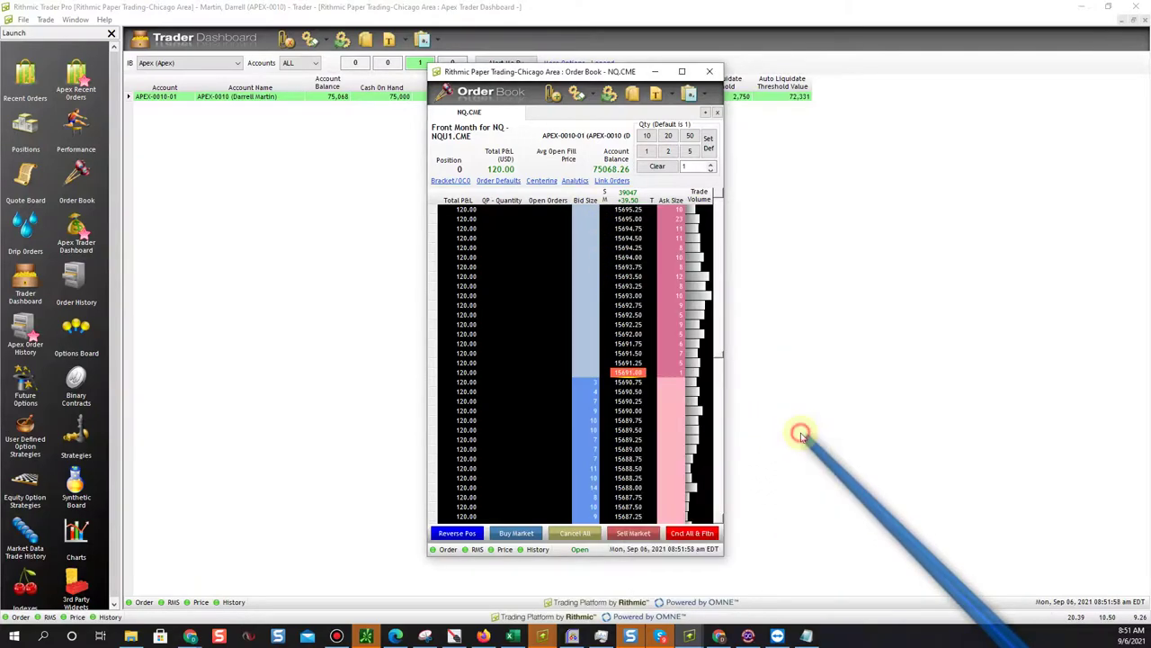
Place a one-contract buy order at 15692.25 and split Open Orders into Stops, If Touched and Limit Orders columns.
left_click(605, 325)
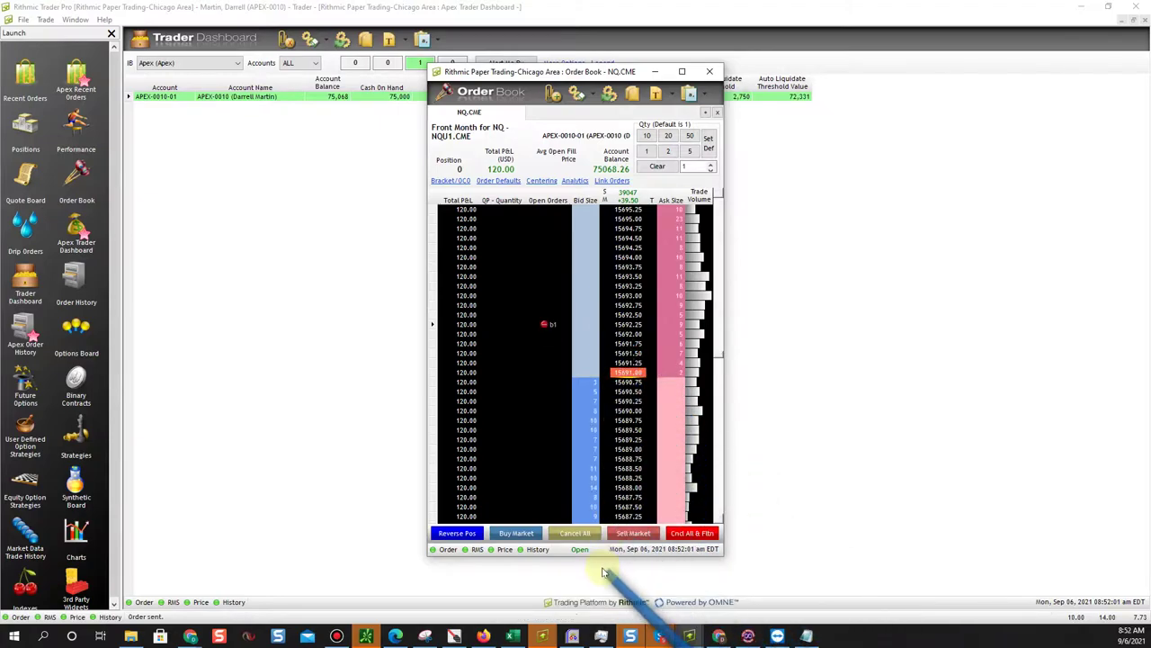
right_click(547, 328)
left_click(551, 323)
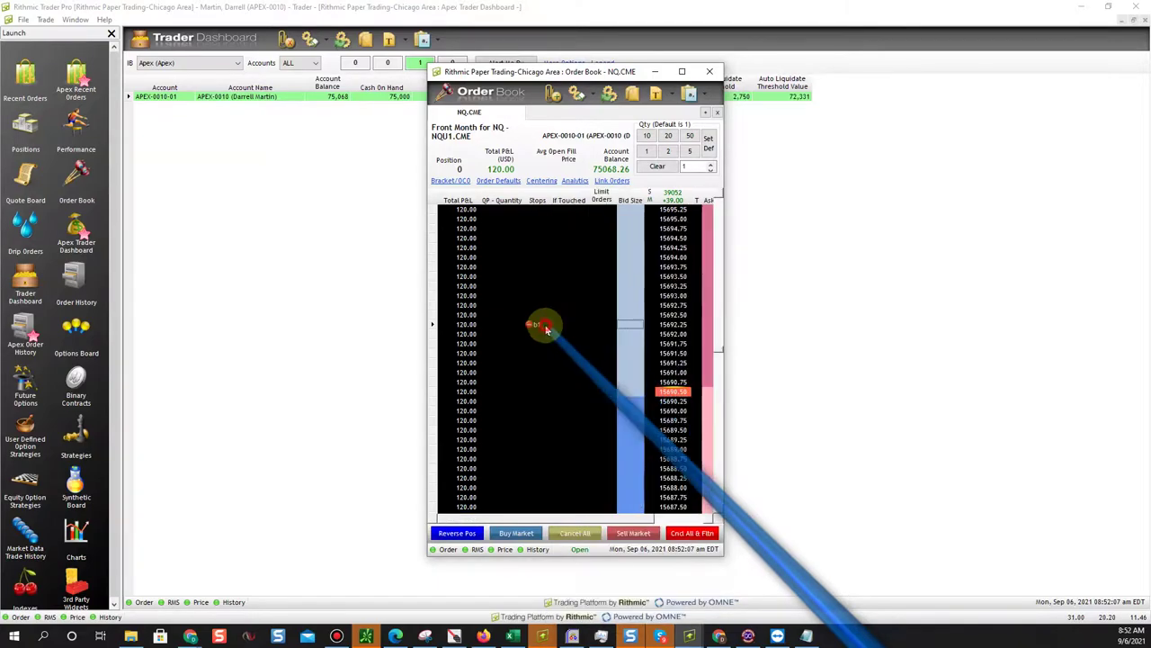
Cancel the working buy order at 15692.25 and widen the order book window until the Trade Volume column fits.
left_click(528, 326)
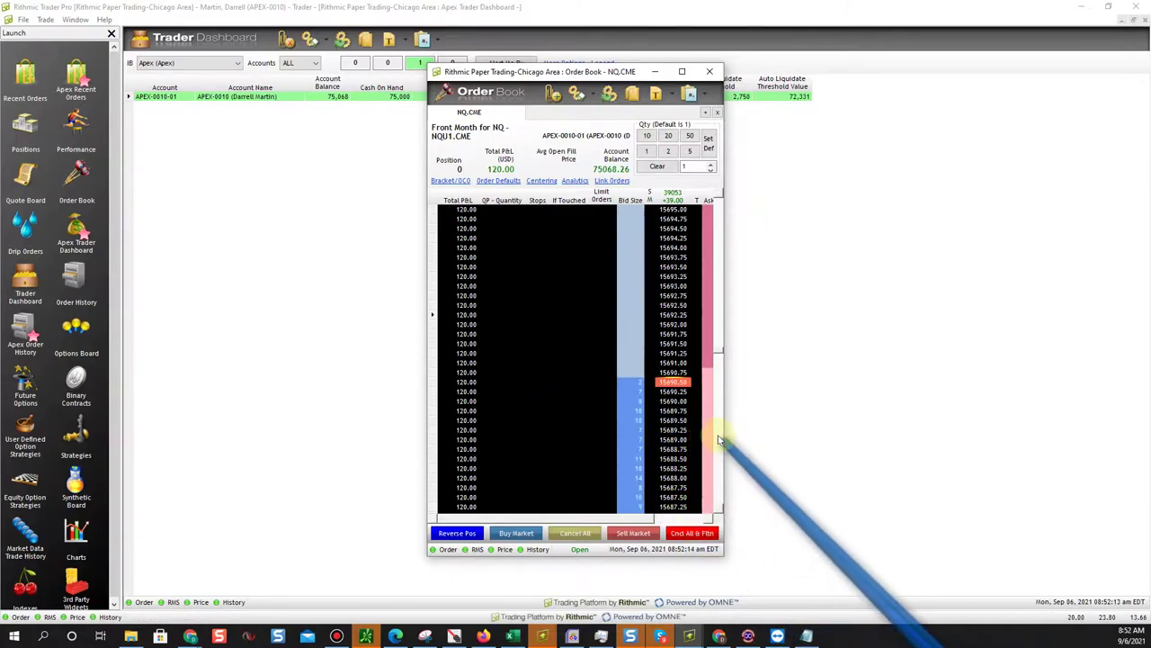
left_click_drag(727, 441, 782, 455)
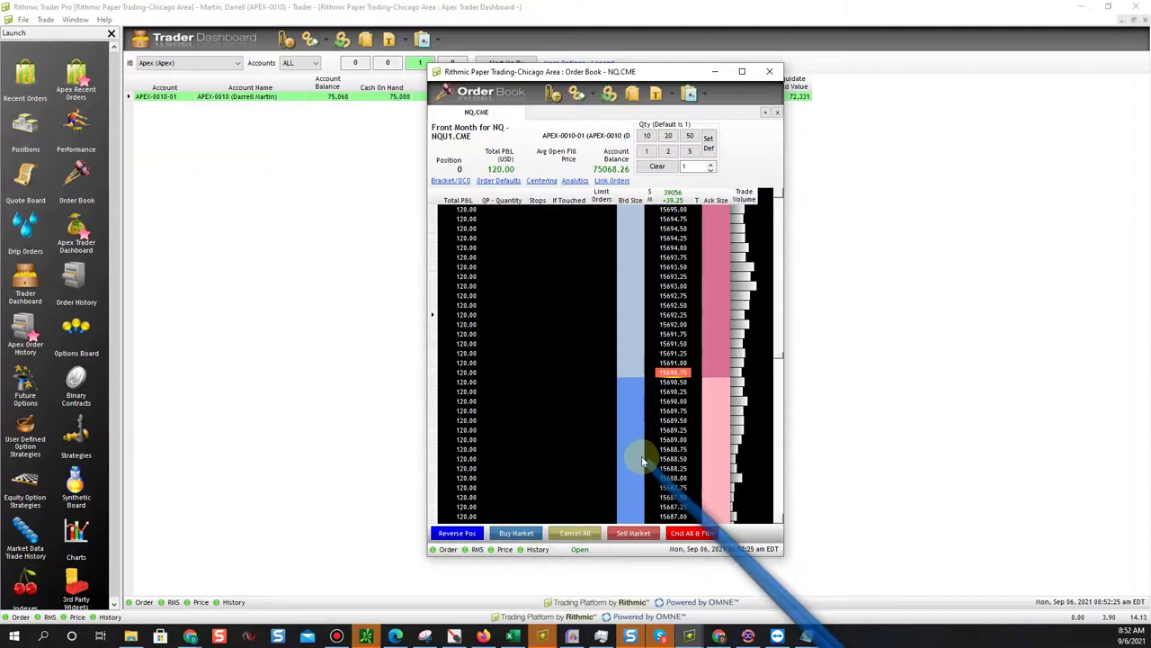
Buy one NQ contract from the bid column at 15691.50 and offset it with a sell from the ask column at 15689.50.
left_click(629, 344)
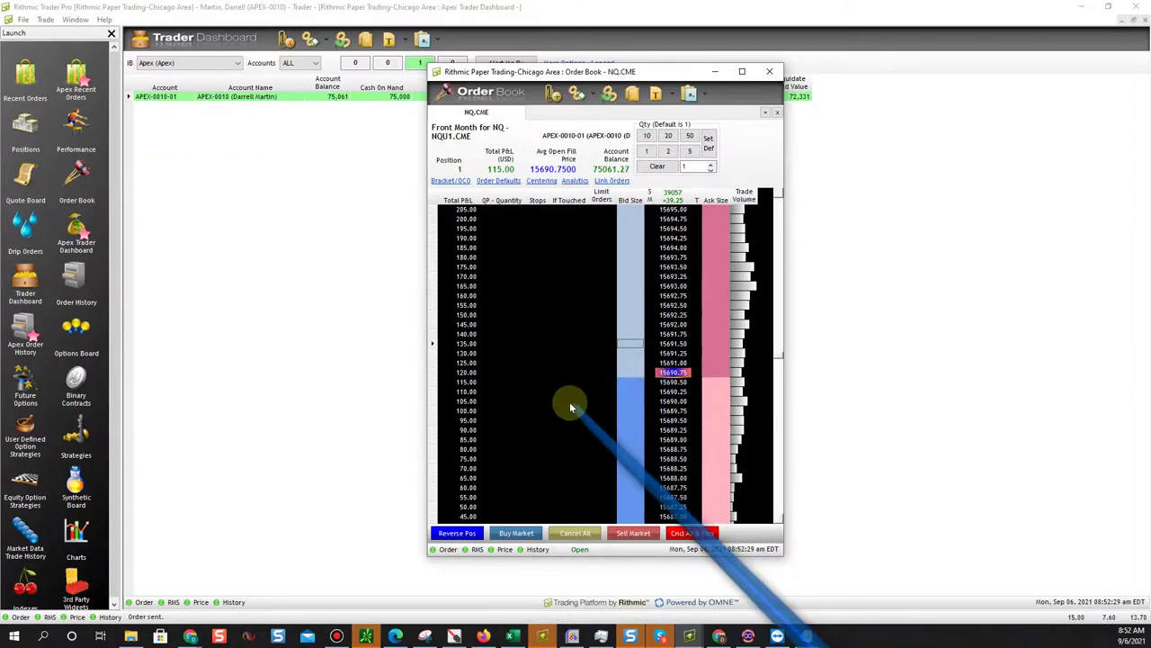
left_click(708, 426)
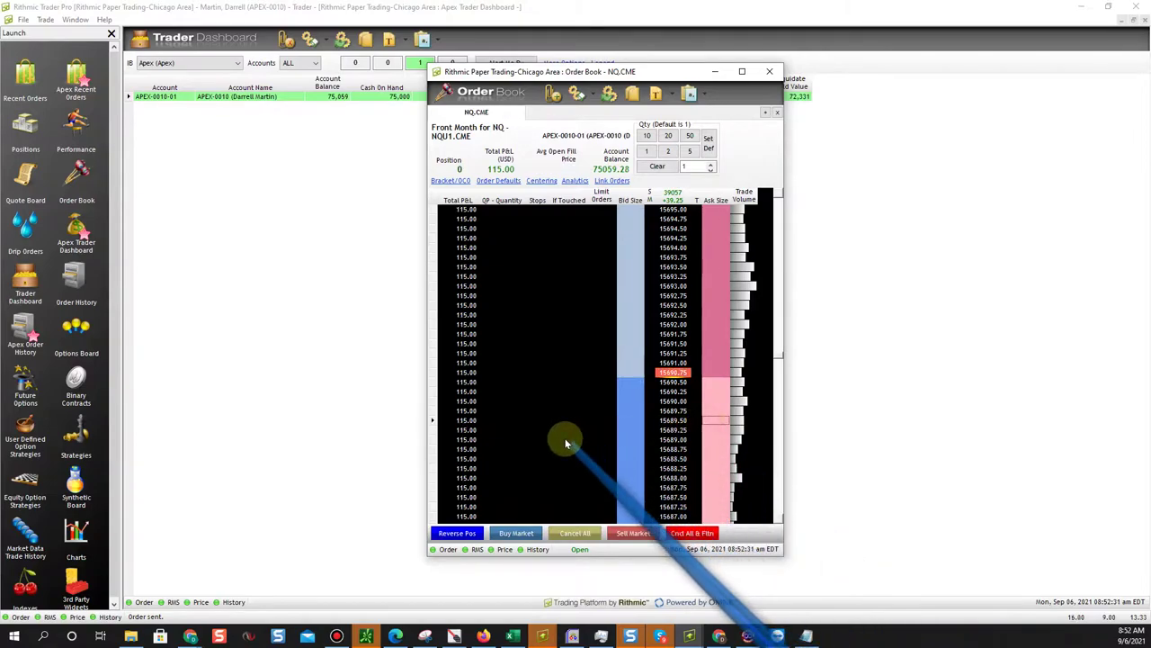
Buy one NQ contract at market and reverse the resulting position to short.
left_click(530, 533)
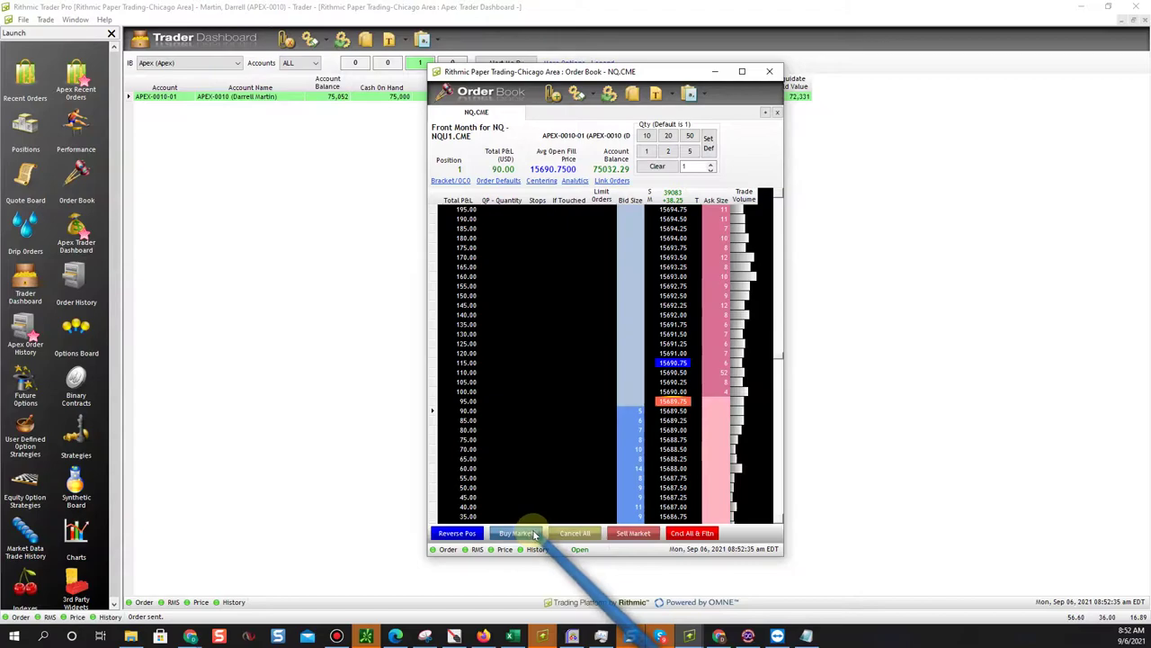
left_click(457, 533)
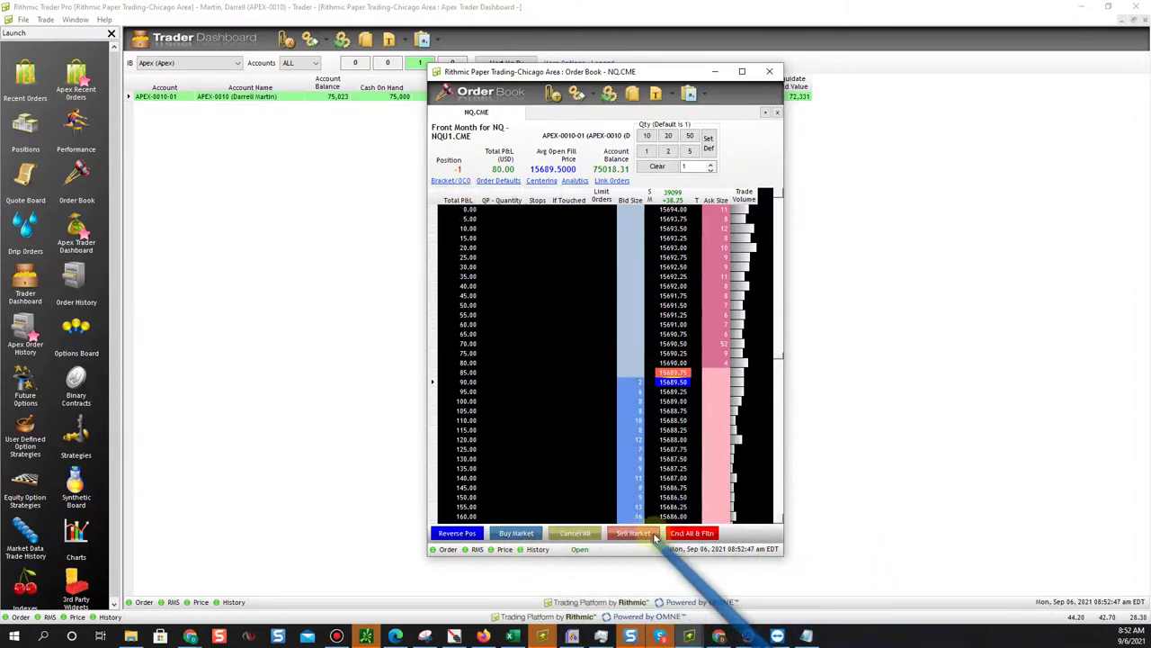
Cancel all orders and flatten the NQ position, and bring up the Apex Trader Dashboard.
left_click(689, 533)
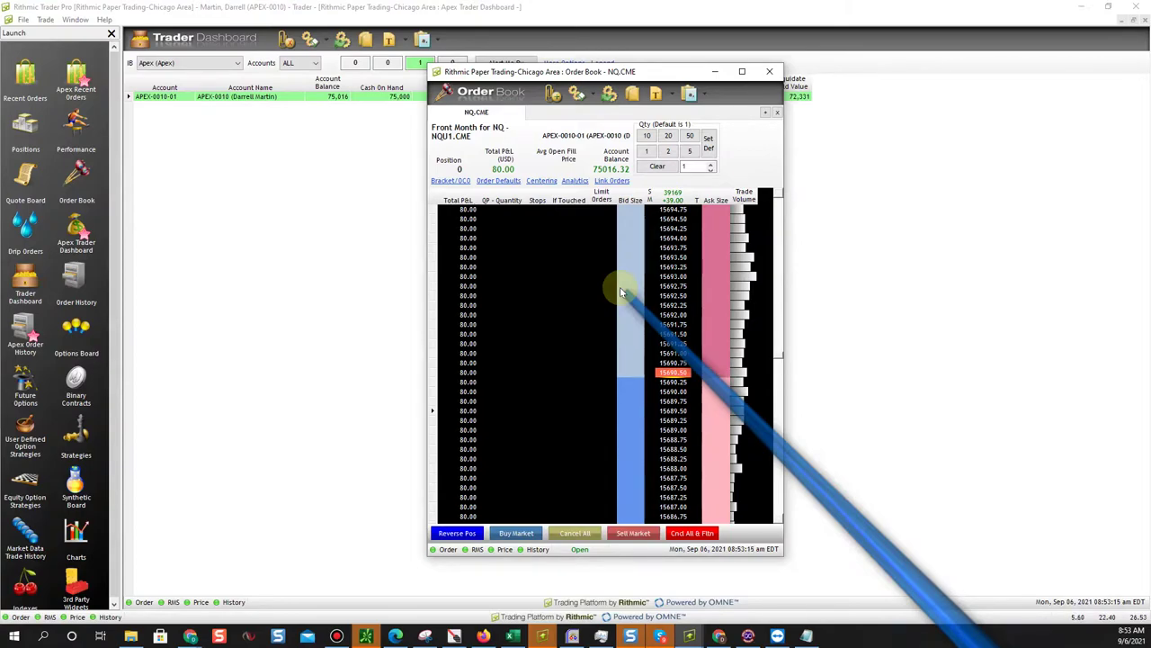
left_click(90, 248)
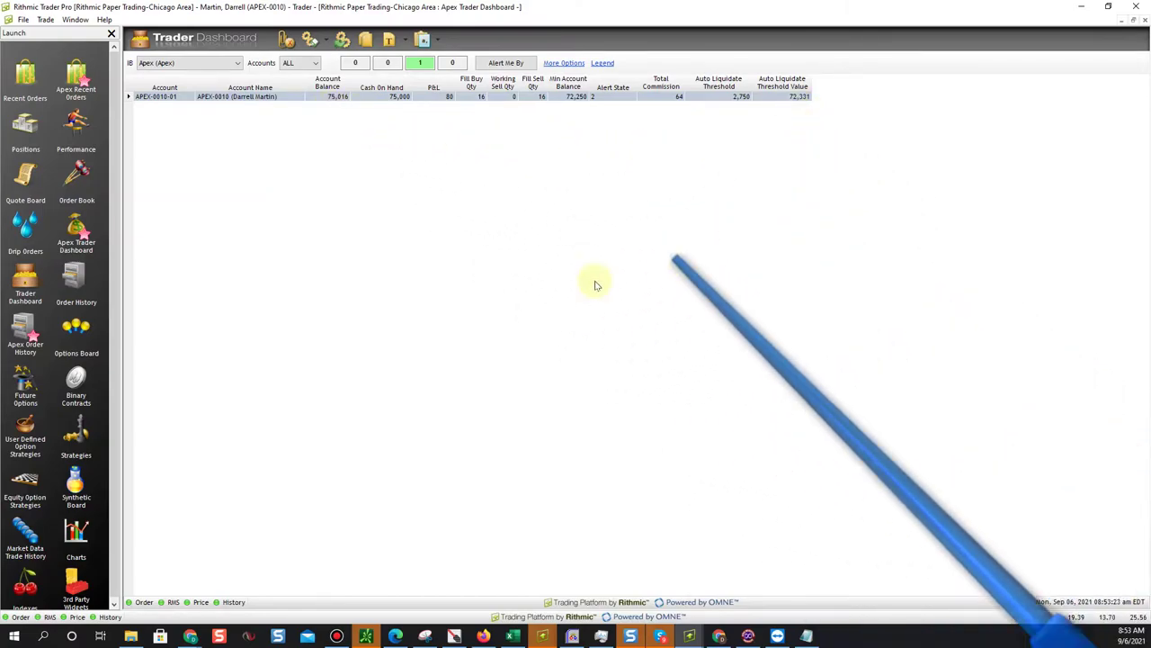
Open another blank Order Book and bring the existing NQ.CME order book over it on the main screen.
left_click(77, 191)
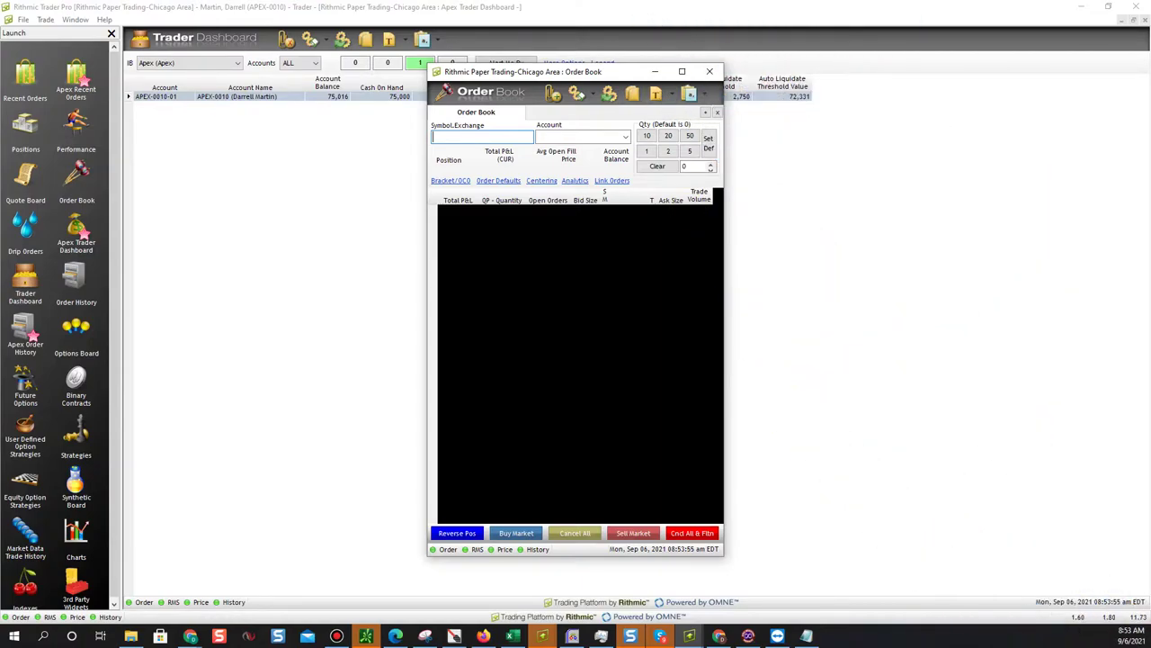
left_click_drag(1150, 185, 562, 41)
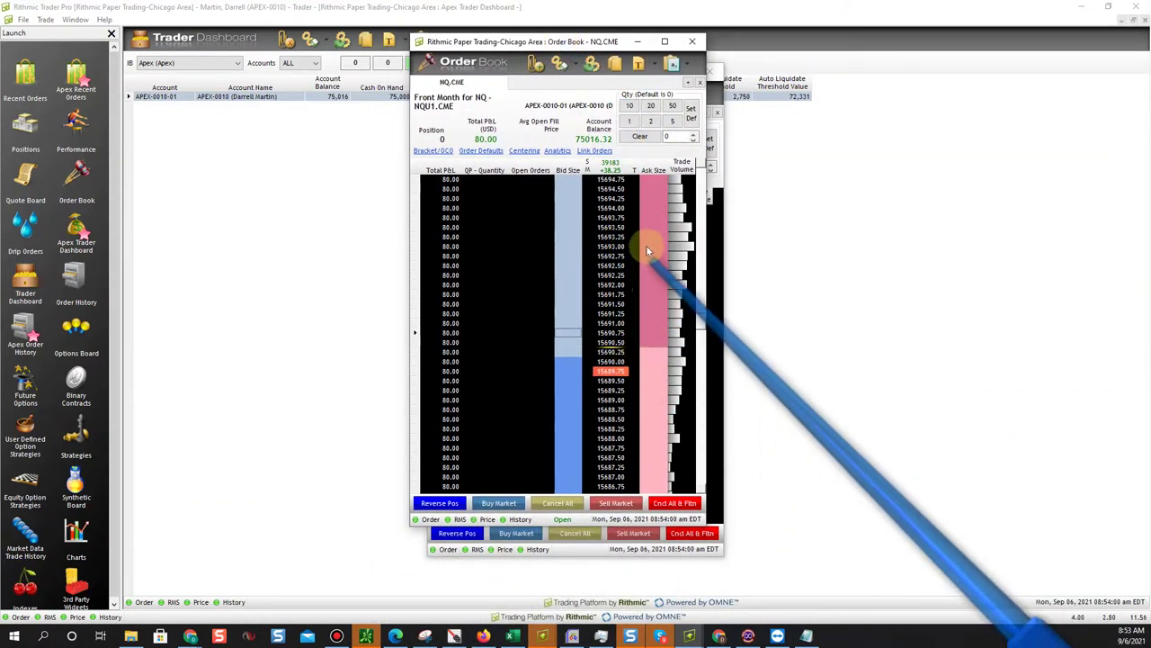
Examine how far the NQ market depth extends above and below the current price in the order book.
scroll(609, 335, "down", 10)
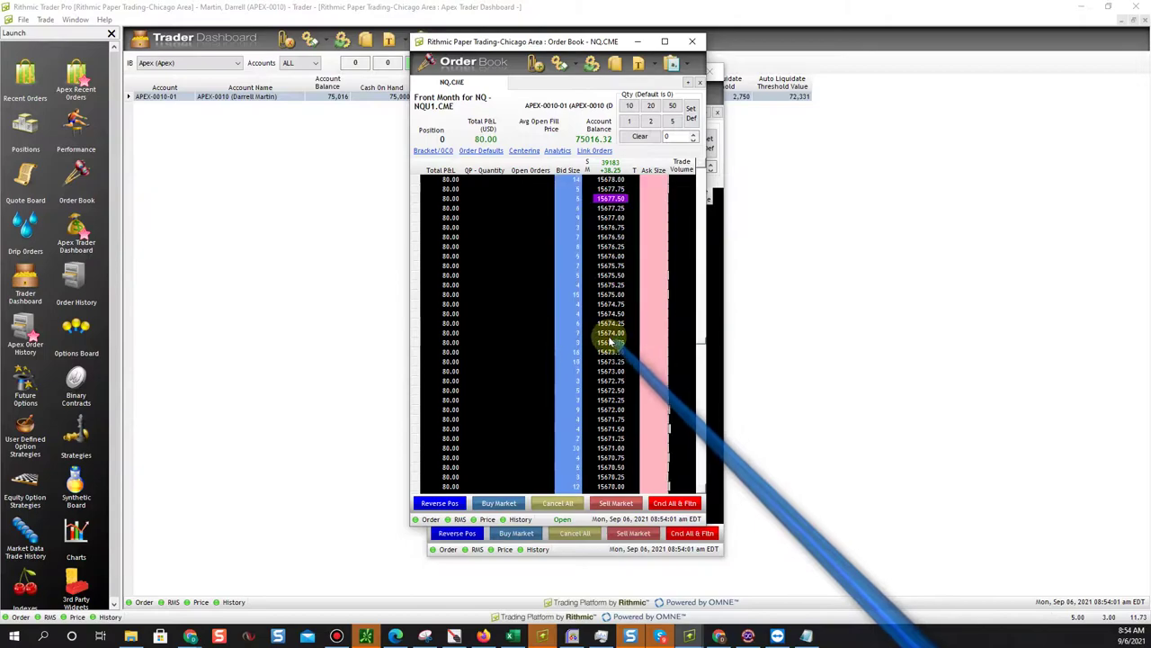
scroll(609, 342, "up", 3)
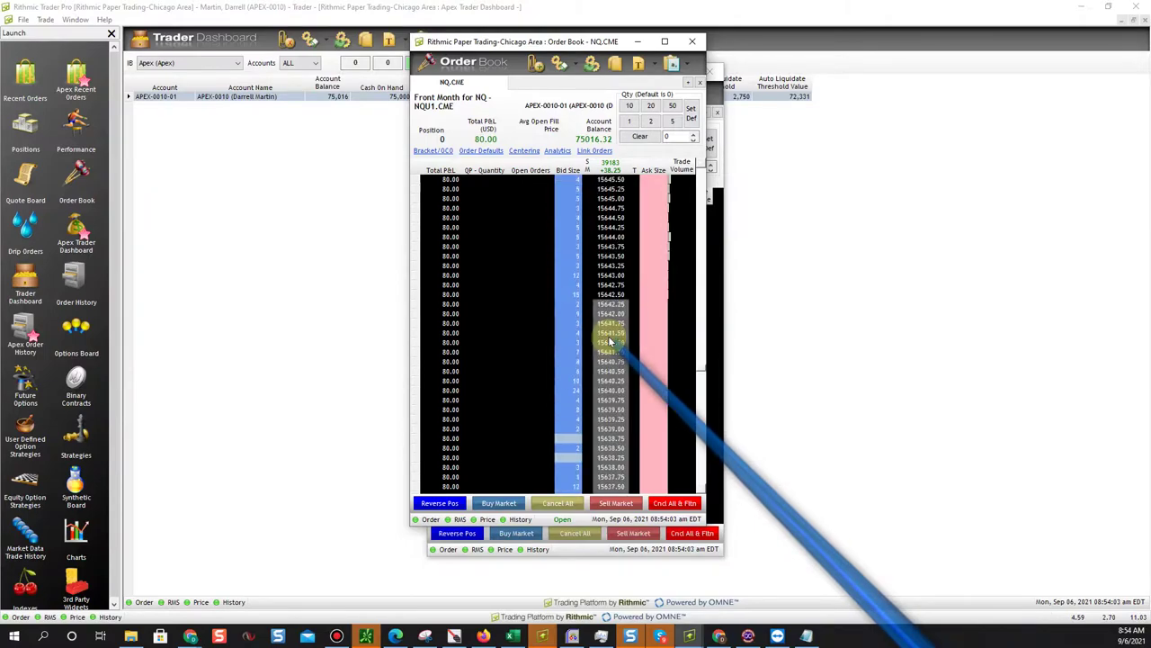
scroll(609, 341, "up", 15)
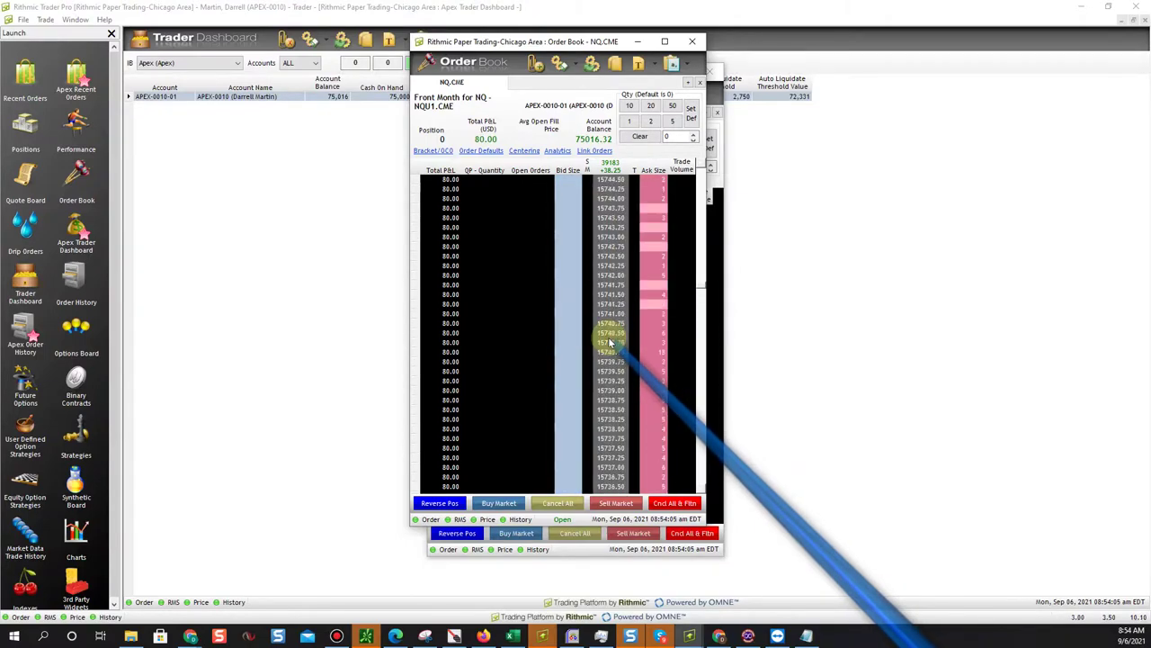
scroll(609, 342, "down", 12)
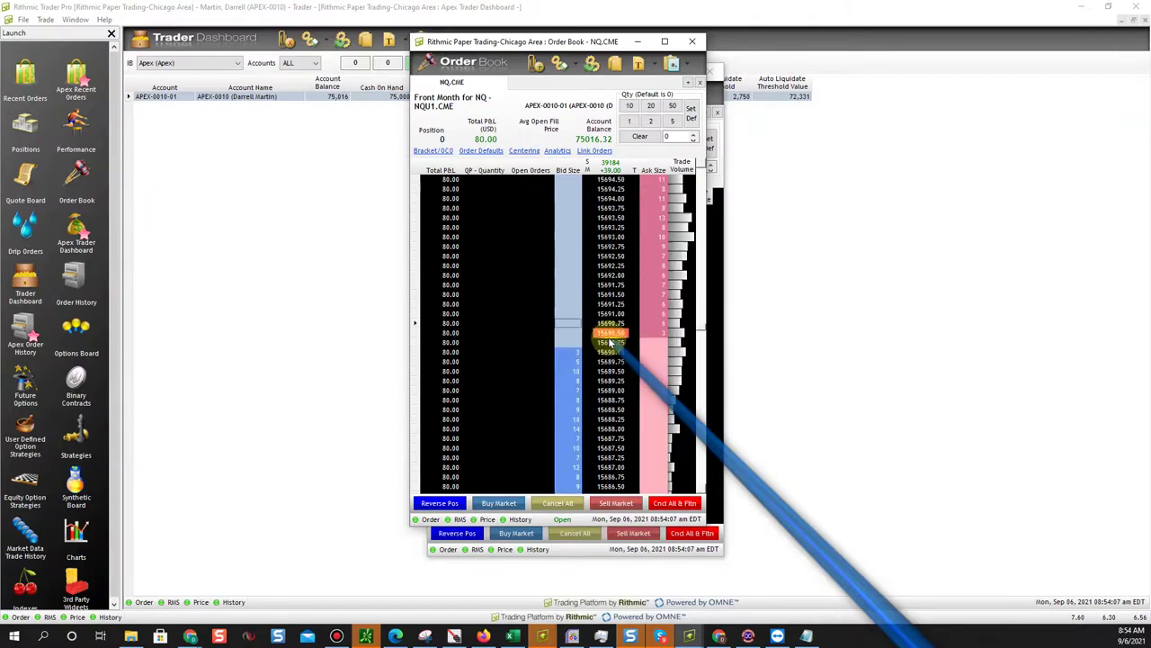
scroll(609, 342, "up", 2)
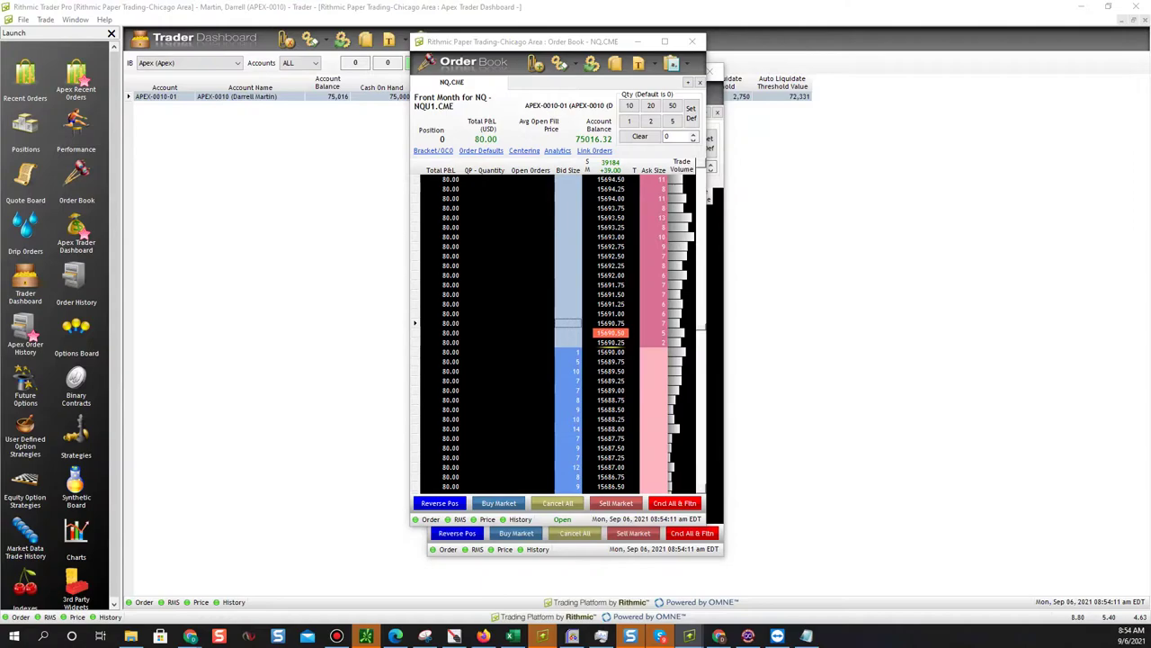
Switch to the Apex Trader Funding membership page in the browser, check the Data Feed Upgrades options, and put the browser away.
key("alt+Tab")
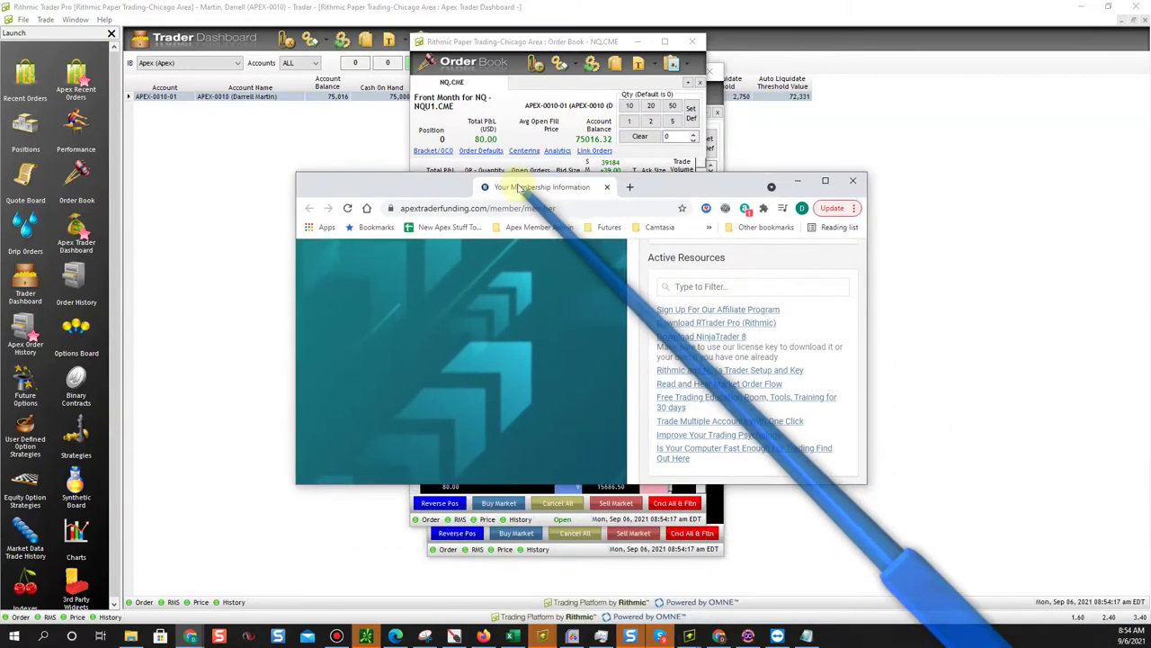
scroll(599, 239, "up", 4)
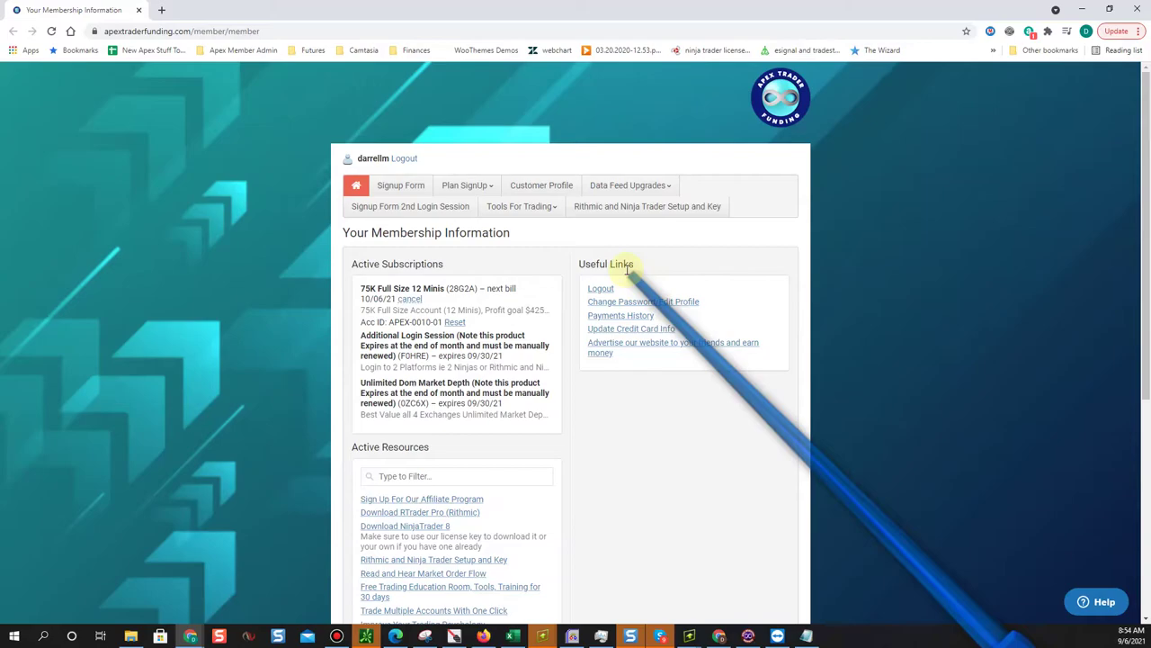
left_click(629, 186)
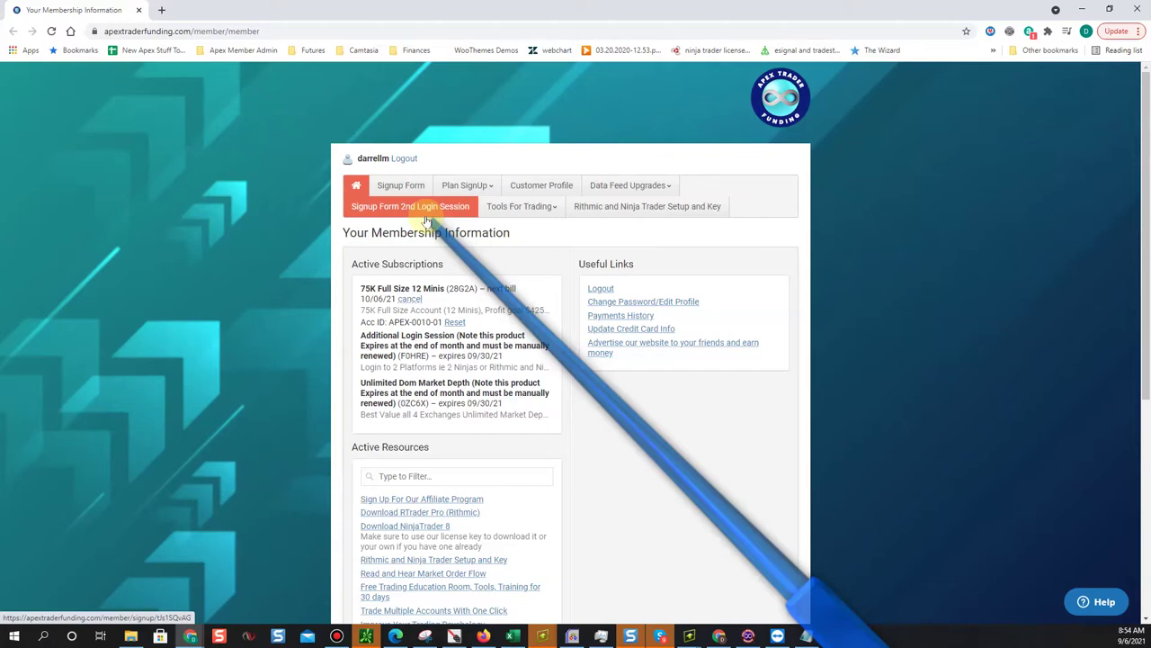
double_click(484, 12)
left_click(776, 36)
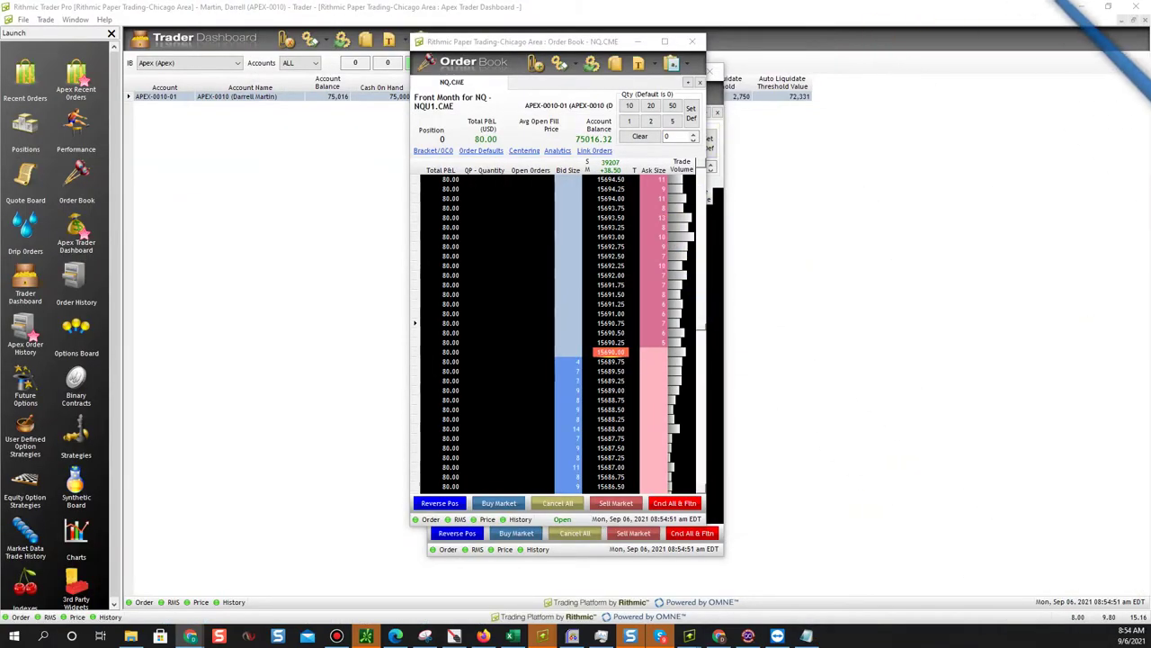
Exit Rithmic Trader Pro with the current settings saved.
left_click(1136, 6)
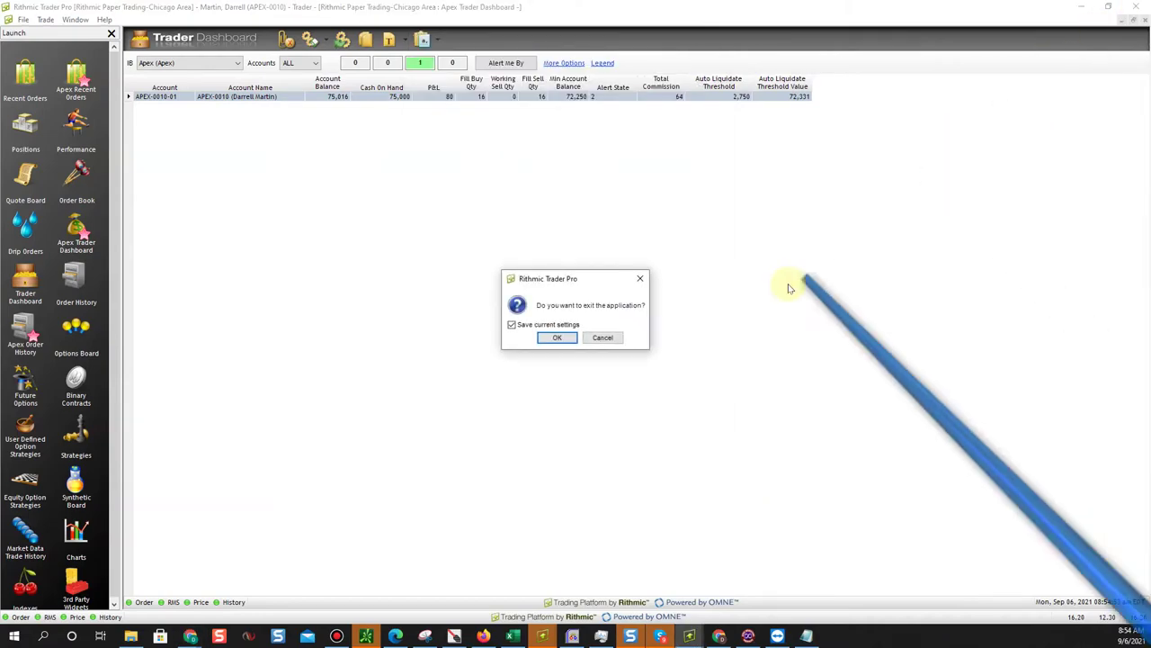
left_click(557, 339)
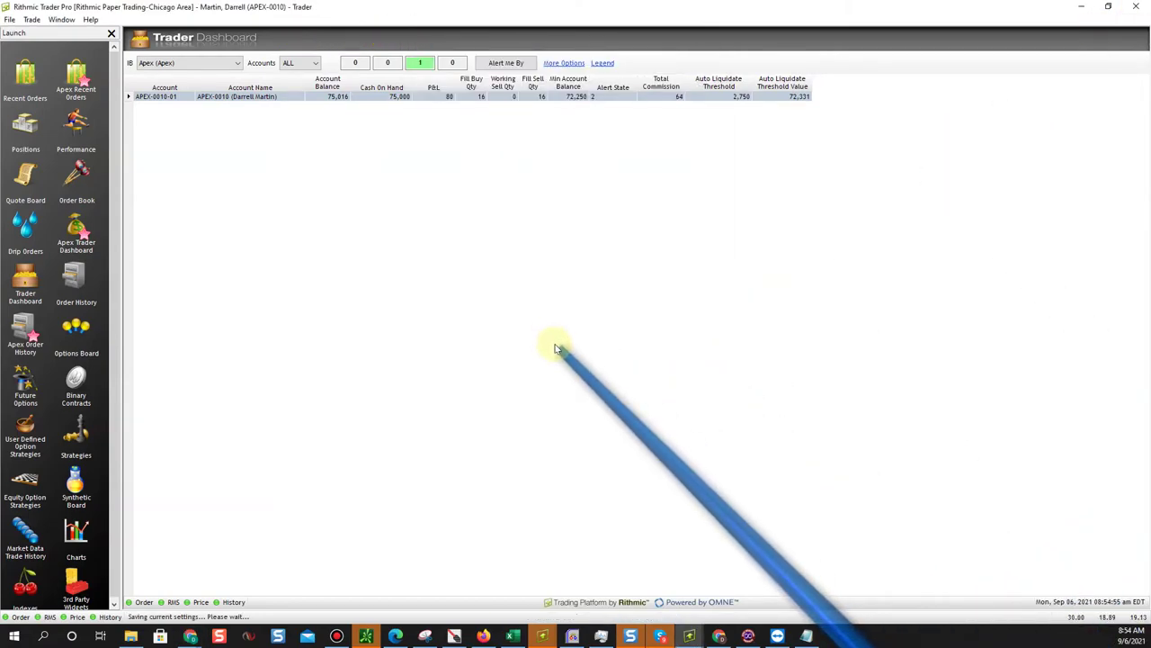